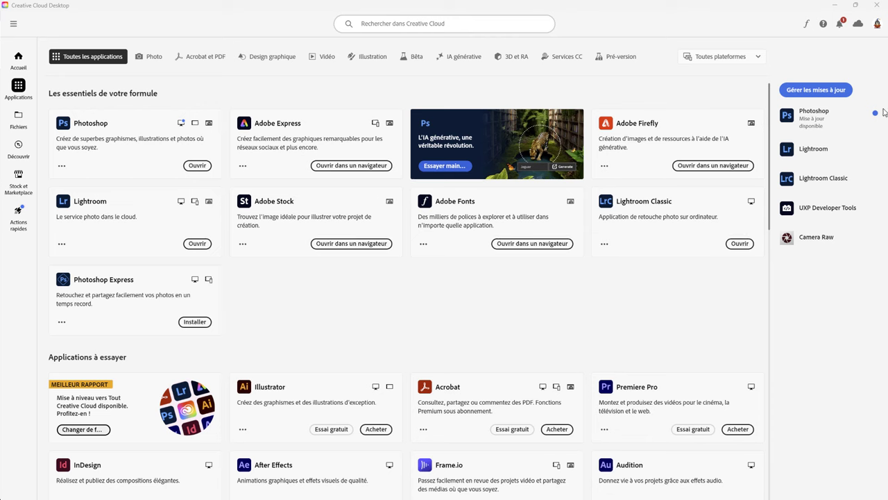
View the 190/250 remaining generative credits and open the Firefly generative-credits help page.
{"action": "left_click", "coordinate": [877, 25]}
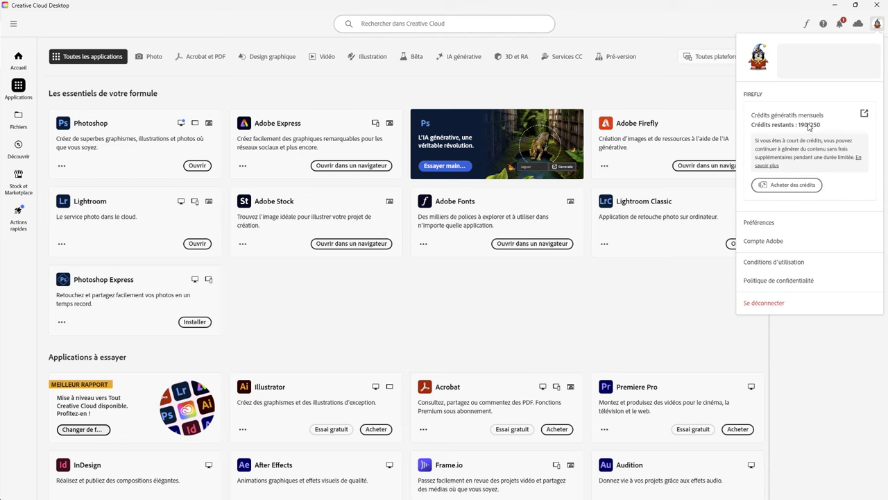
{"action": "left_click", "coordinate": [864, 114]}
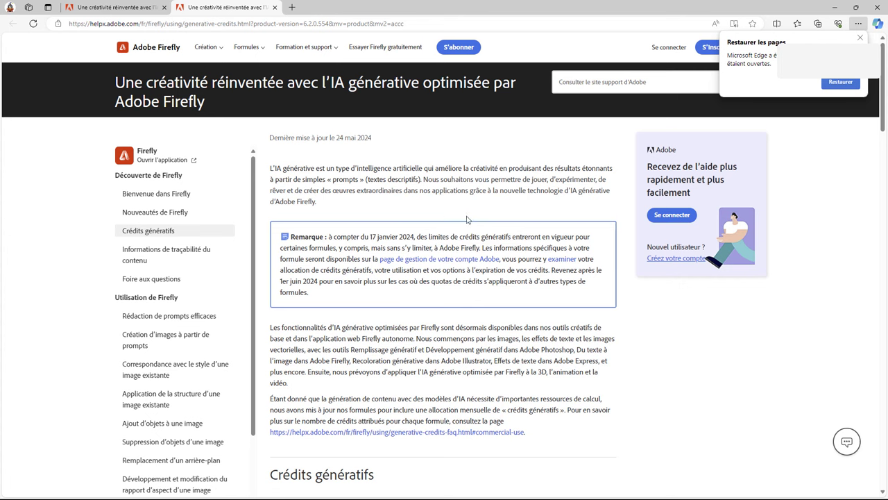
Scroll to the 'Tableau des nombres de crédits génératifs' and review each product's credit costs.
{"action": "scroll", "coordinate": [466, 215], "scroll_direction": "down", "scroll_amount": 5}
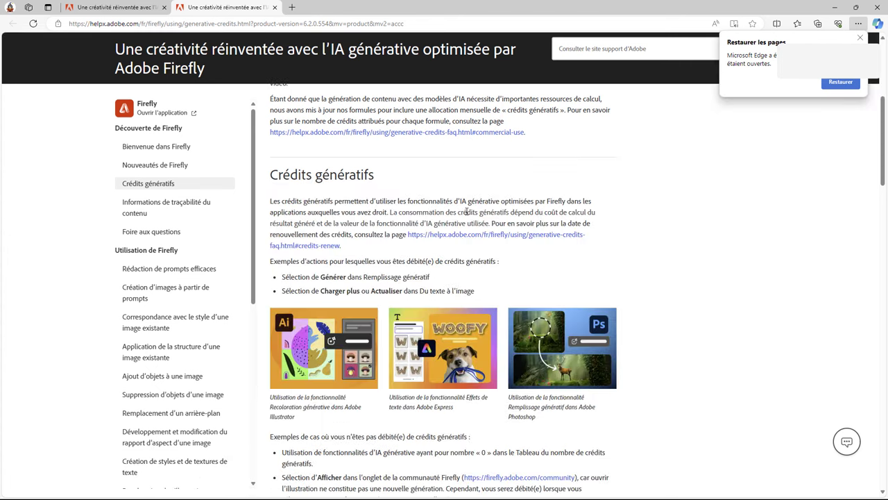
{"action": "scroll", "coordinate": [467, 212], "scroll_direction": "down", "scroll_amount": 3}
{"action": "scroll", "coordinate": [467, 211], "scroll_direction": "down", "scroll_amount": 2}
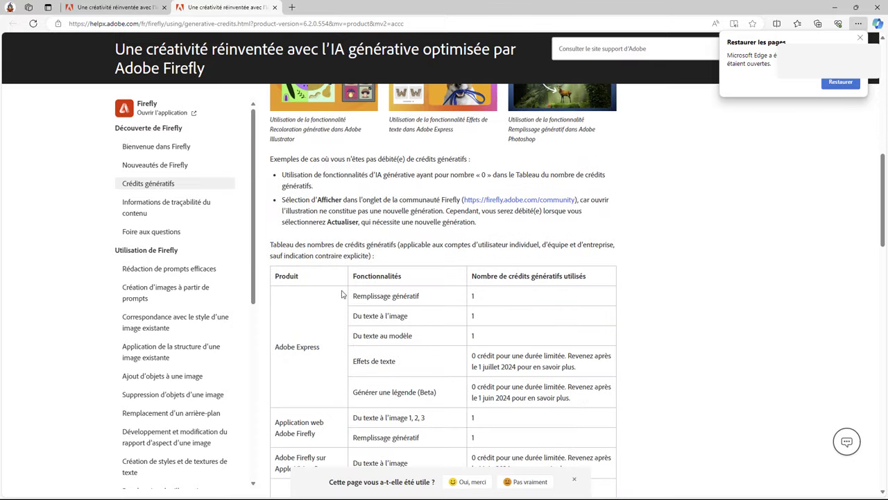
{"action": "scroll", "coordinate": [455, 269], "scroll_direction": "down", "scroll_amount": 2}
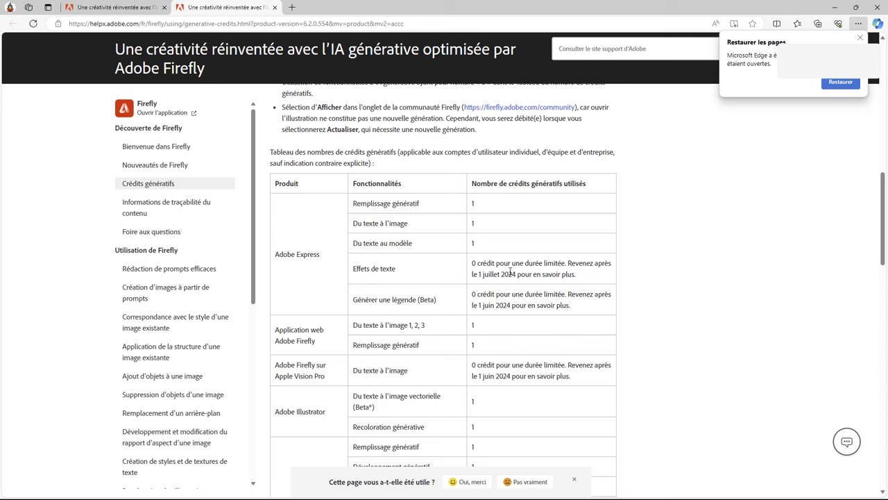
{"action": "scroll", "coordinate": [510, 272], "scroll_direction": "down", "scroll_amount": 3}
{"action": "scroll", "coordinate": [509, 274], "scroll_direction": "down", "scroll_amount": 2}
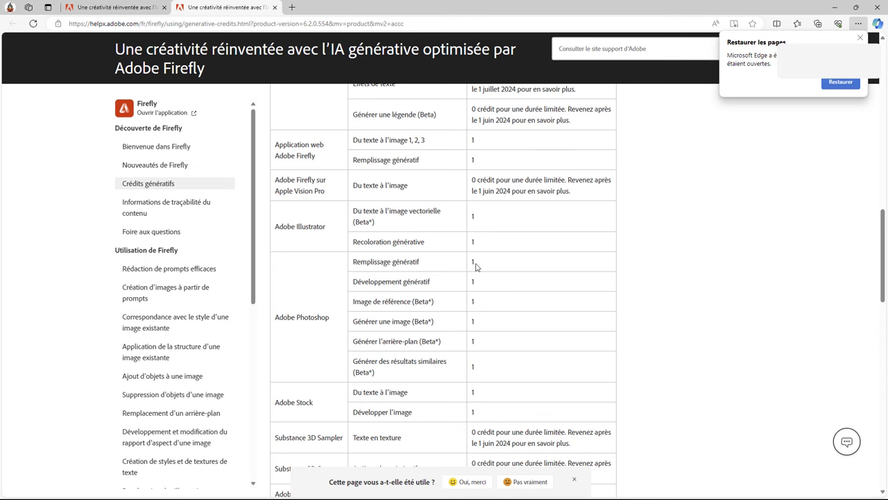
{"action": "scroll", "coordinate": [531, 353], "scroll_direction": "down", "scroll_amount": 3}
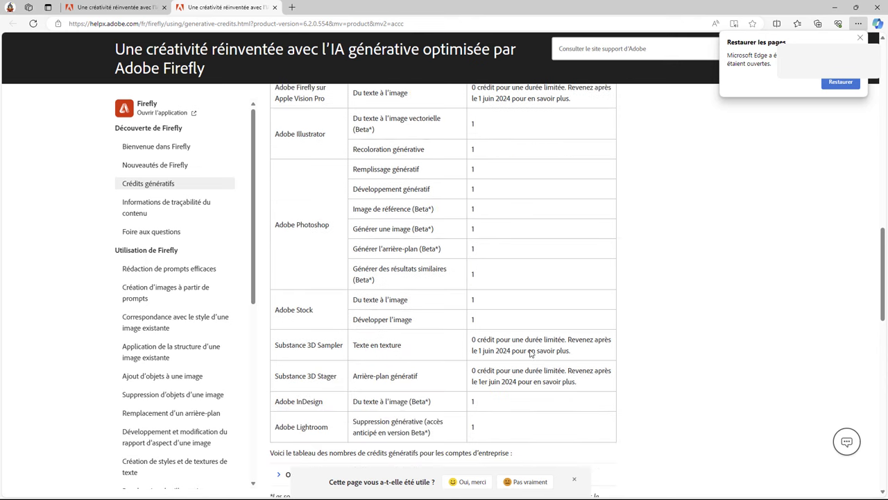
{"action": "scroll", "coordinate": [531, 353], "scroll_direction": "down", "scroll_amount": 3}
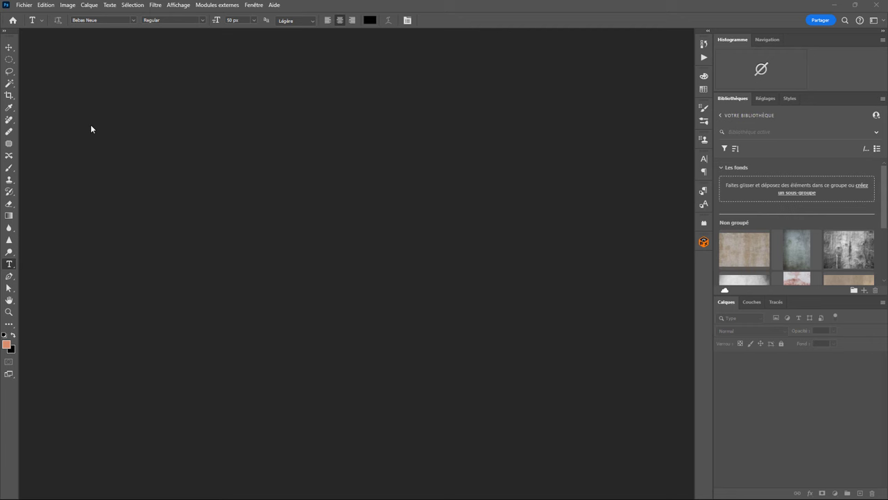
Create a black 1000 × 1000 px document and select the entire canvas.
{"action": "left_click", "coordinate": [24, 5]}
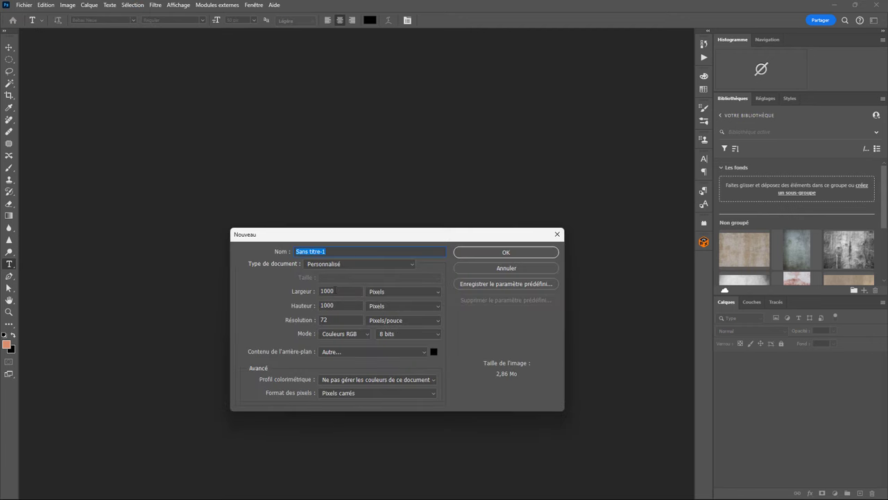
{"action": "left_click", "coordinate": [479, 251]}
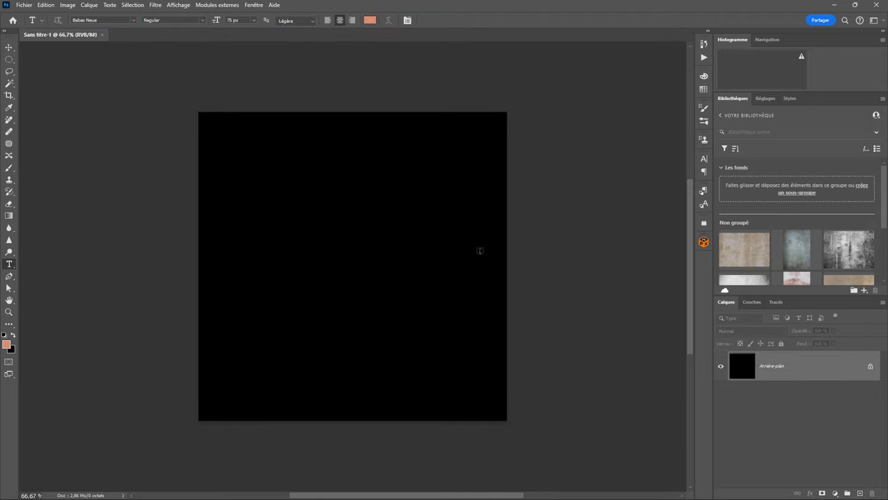
{"action": "left_click", "coordinate": [9, 59]}
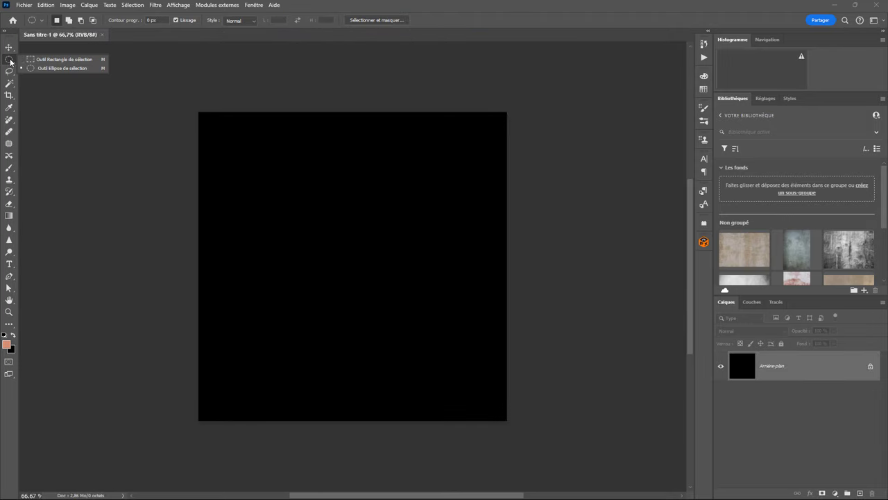
{"action": "left_click", "coordinate": [46, 61]}
{"action": "left_click_drag", "start_coordinate": [536, 426], "coordinate": [56, 38]}
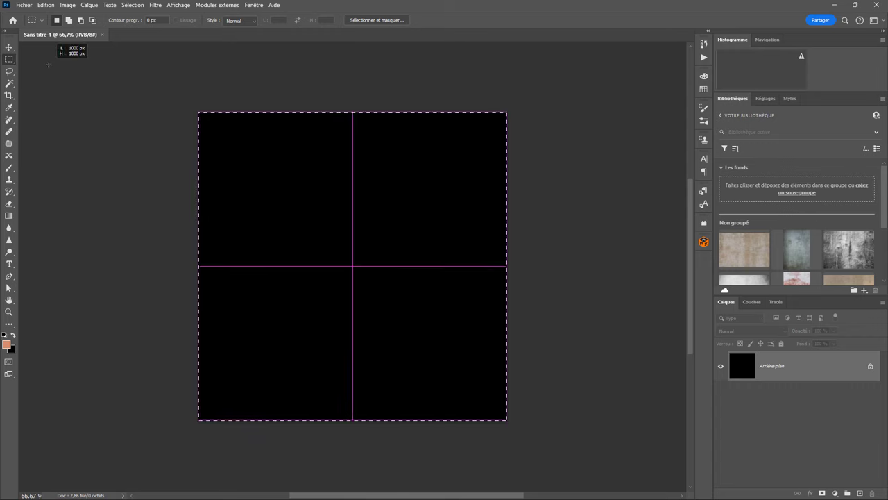
{"action": "left_click", "coordinate": [188, 89]}
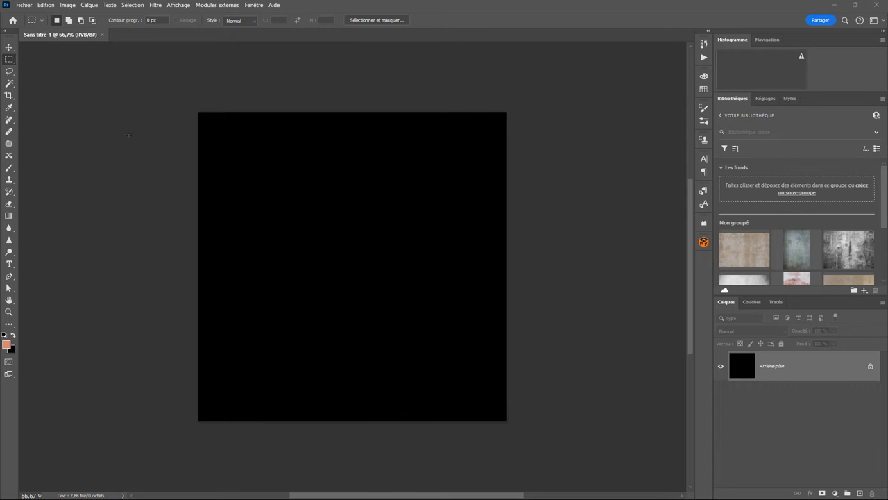
{"action": "key", "text": "ctrl+a"}
Generative-fill the selection with the prompt 'Un chien qui court dans la nature'.
{"action": "left_click", "coordinate": [46, 6]}
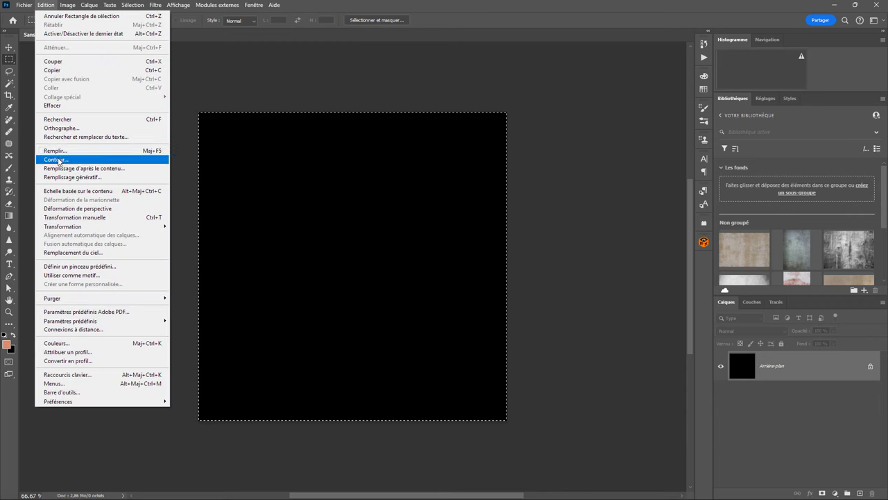
{"action": "left_click", "coordinate": [71, 179]}
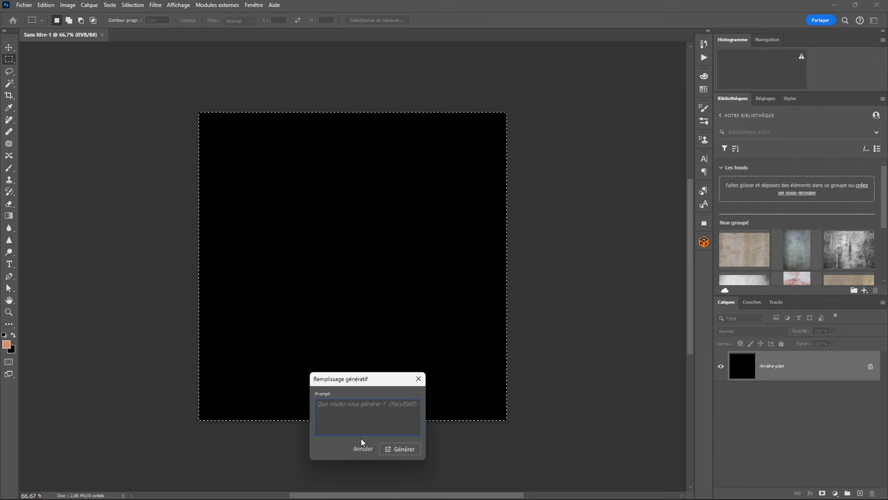
{"action": "type", "text": "Un chien qui court dans la nature"}
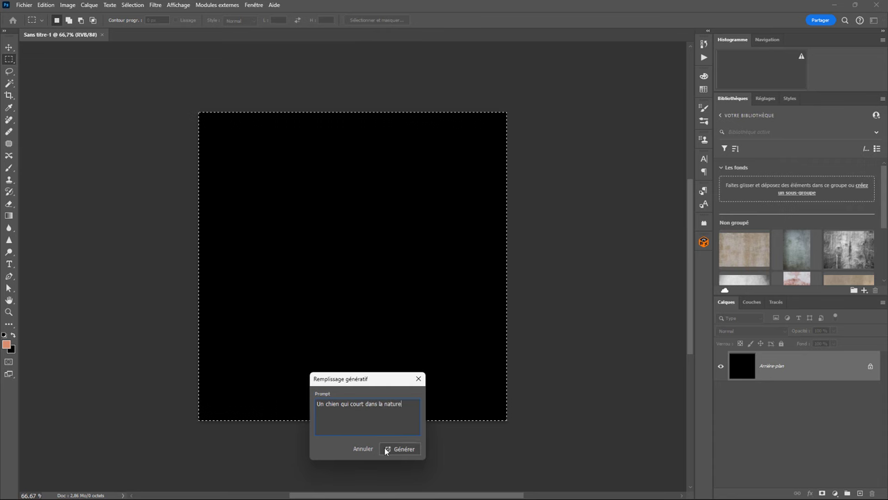
{"action": "left_click", "coordinate": [399, 448]}
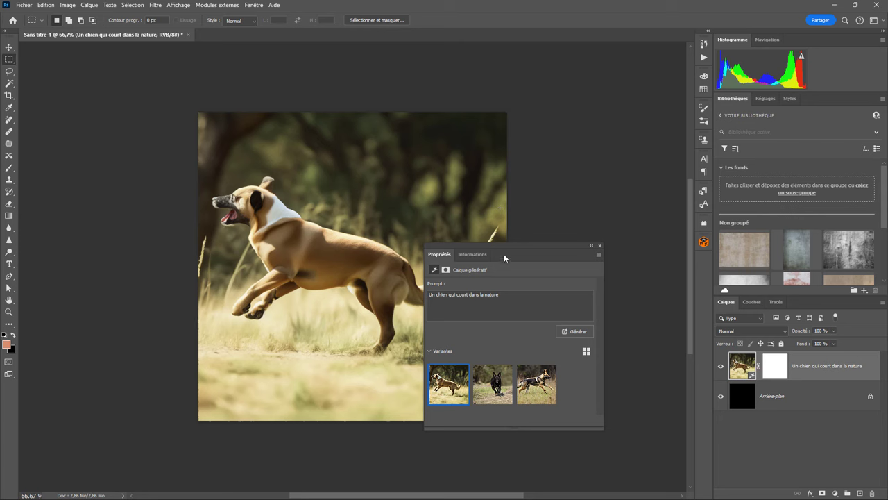
Compare the black dog and German shepherd variants, keeping the black dog.
{"action": "mouse_move", "coordinate": [504, 245]}
{"action": "left_mouse_down"}
{"action": "mouse_move", "coordinate": [609, 215]}
{"action": "mouse_move", "coordinate": [587, 188]}
{"action": "left_mouse_up"}
{"action": "mouse_move", "coordinate": [575, 327]}
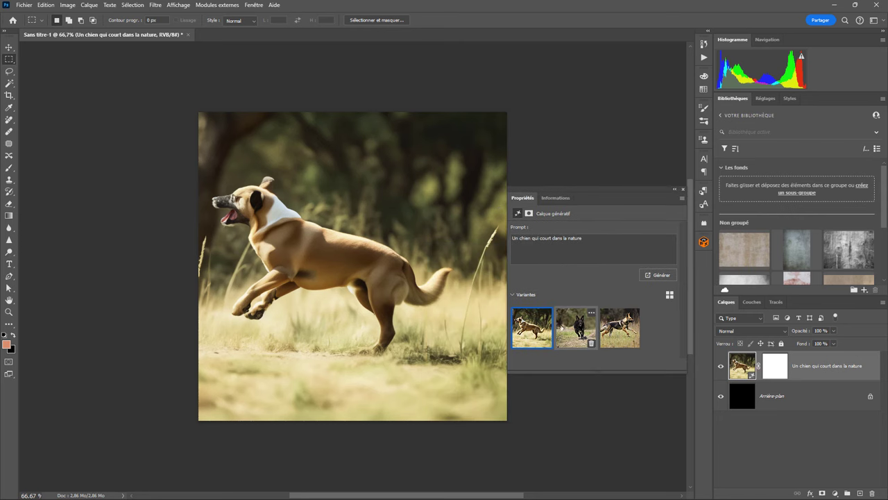
{"action": "left_click", "coordinate": [569, 332]}
{"action": "left_click", "coordinate": [621, 334]}
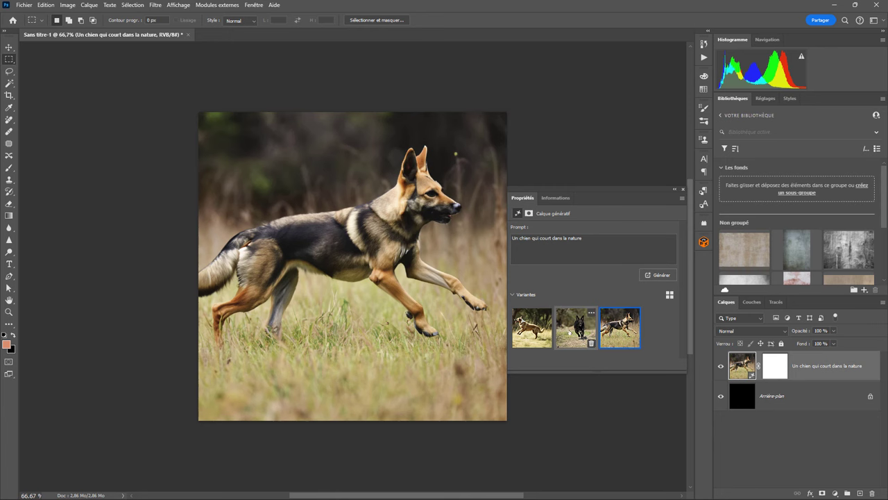
{"action": "left_click", "coordinate": [569, 332]}
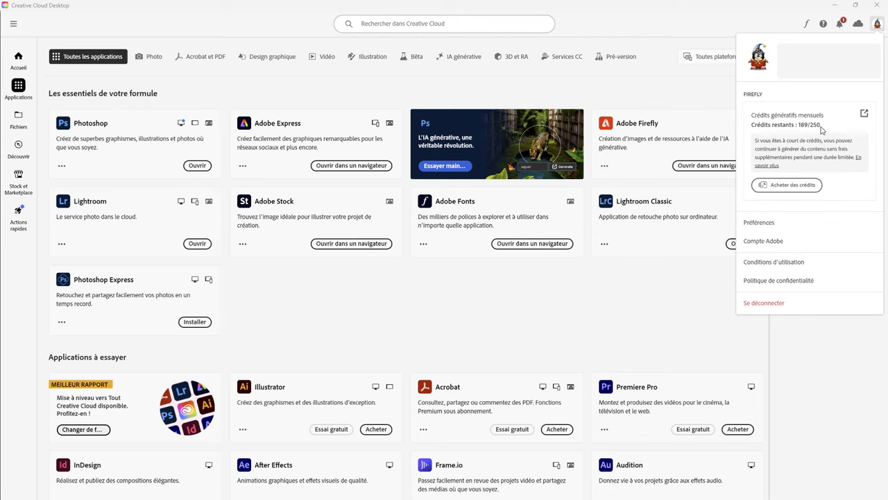
Open the Creative Cloud account panel to confirm 189/250 credits remain.
{"action": "left_click", "coordinate": [878, 28]}
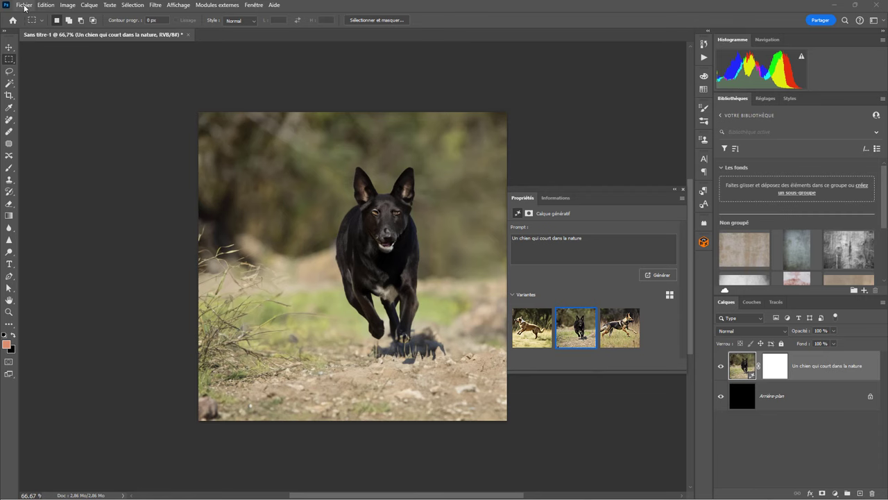
Create a new black 2000 × 2000 px document.
{"action": "left_click", "coordinate": [24, 4]}
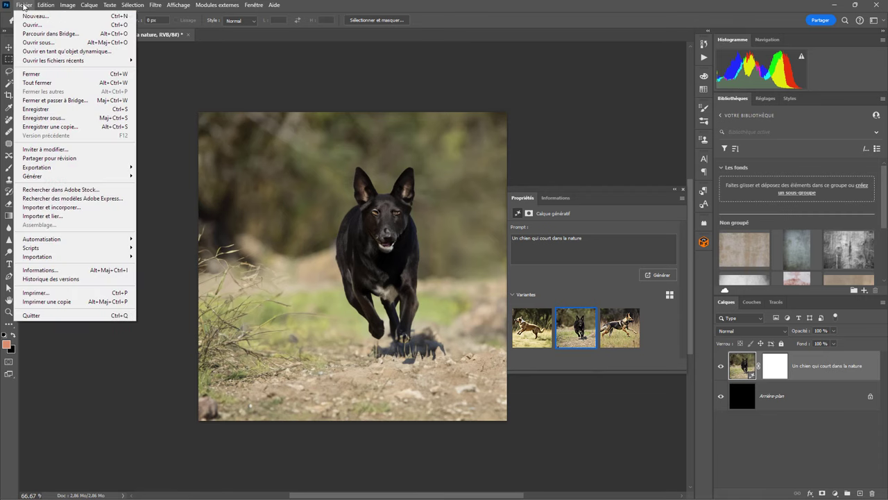
{"action": "left_click", "coordinate": [29, 18]}
{"action": "left_click", "coordinate": [351, 295]}
{"action": "type", "text": "2000"}
{"action": "key", "text": "BackSpace"}
{"action": "key", "text": "BackSpace"}
{"action": "type", "text": "000"}
{"action": "key", "text": "Tab"}
{"action": "type", "text": "200"}
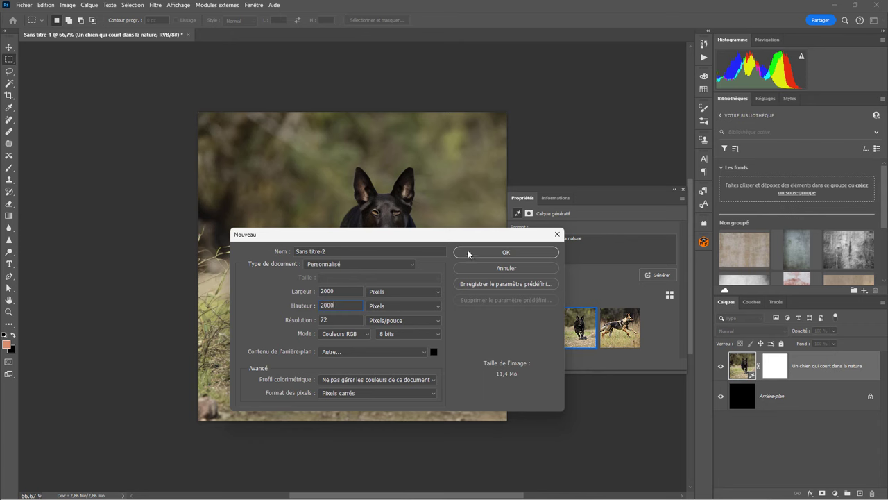
{"action": "left_click", "coordinate": [493, 254]}
Select all and generative-fill with the prompt 'Un chat sur un toit brulant'.
{"action": "left_click", "coordinate": [133, 6]}
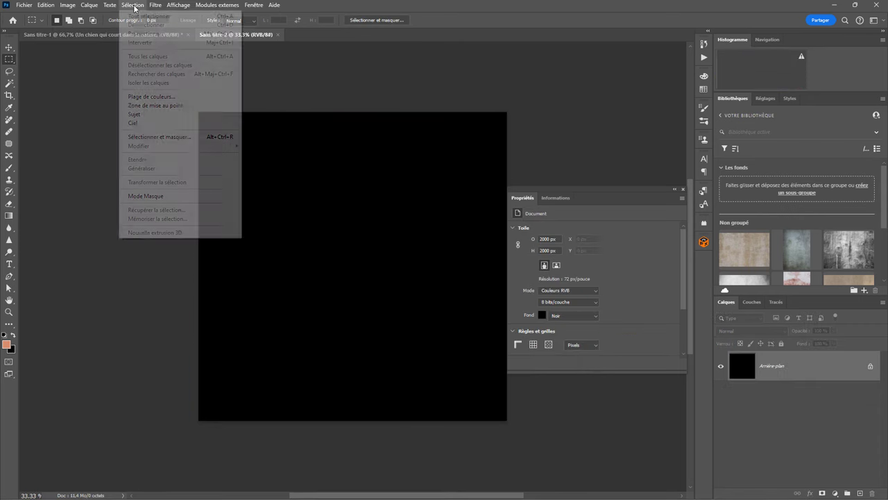
{"action": "left_click", "coordinate": [146, 16]}
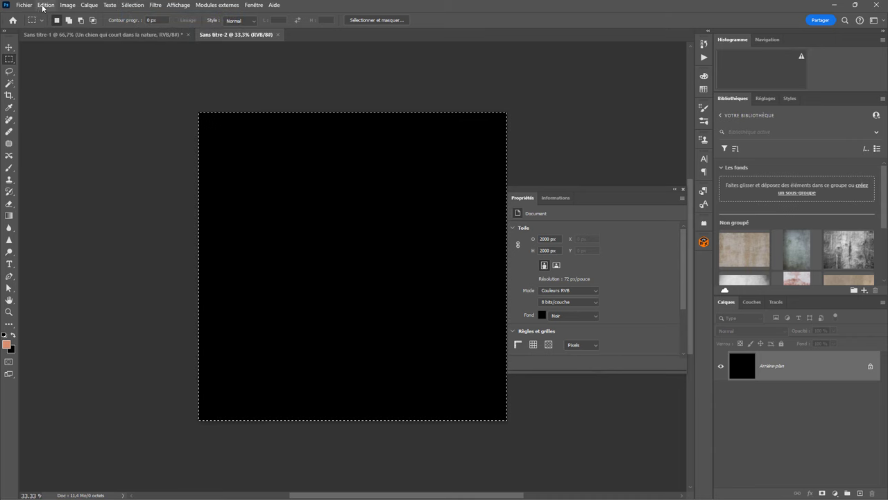
{"action": "left_click", "coordinate": [46, 5]}
{"action": "left_click", "coordinate": [83, 173]}
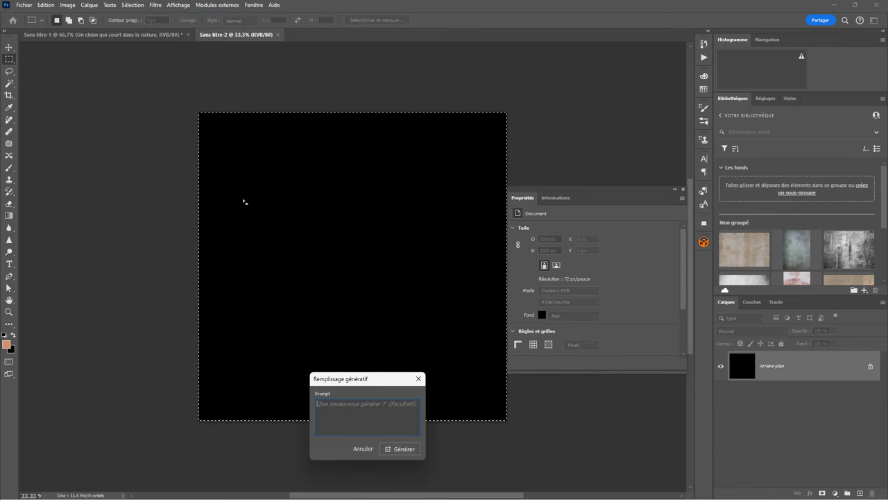
{"action": "type", "text": "Un c"}
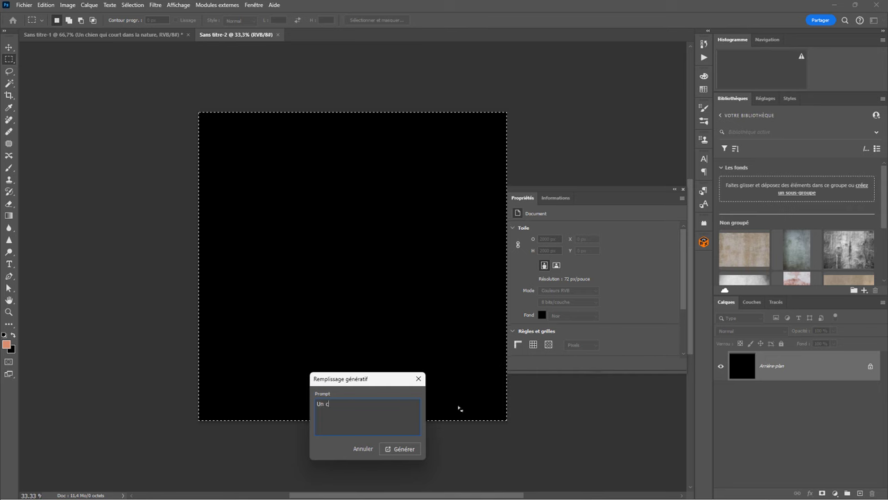
{"action": "type", "text": "hat sur le toit d'"}
{"action": "key", "text": "BackSpace"}
{"action": "key", "text": "BackSpace"}
{"action": "key", "text": "BackSpace"}
{"action": "key", "text": "BackSpace"}
{"action": "key", "text": "BackSpace"}
{"action": "key", "text": "BackSpace"}
{"action": "key", "text": "BackSpace"}
{"action": "type", "text": "un toit brulant"}
{"action": "left_click", "coordinate": [401, 448]}
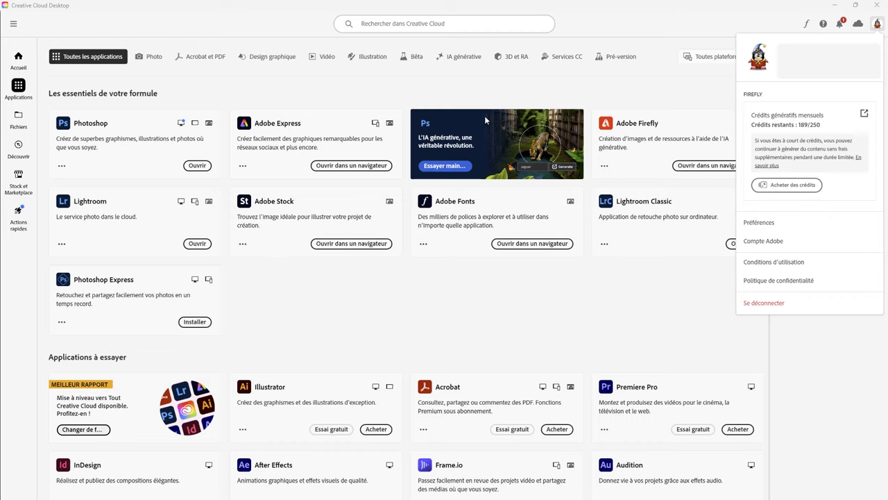
Close and reopen the Creative Cloud account panel to read 188/250 remaining credits.
{"action": "left_click", "coordinate": [877, 24]}
{"action": "left_click", "coordinate": [878, 24]}
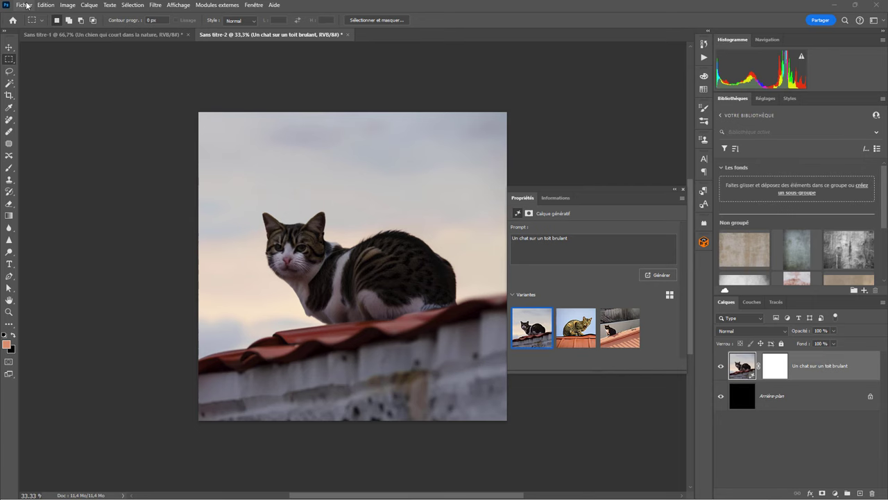
Create a new black 4000 × 4000 px document.
{"action": "left_click", "coordinate": [24, 4]}
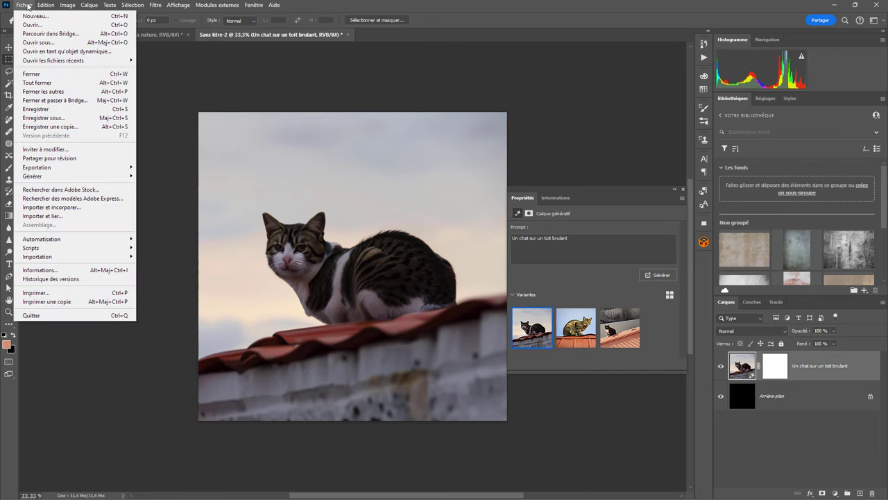
{"action": "left_click", "coordinate": [37, 16]}
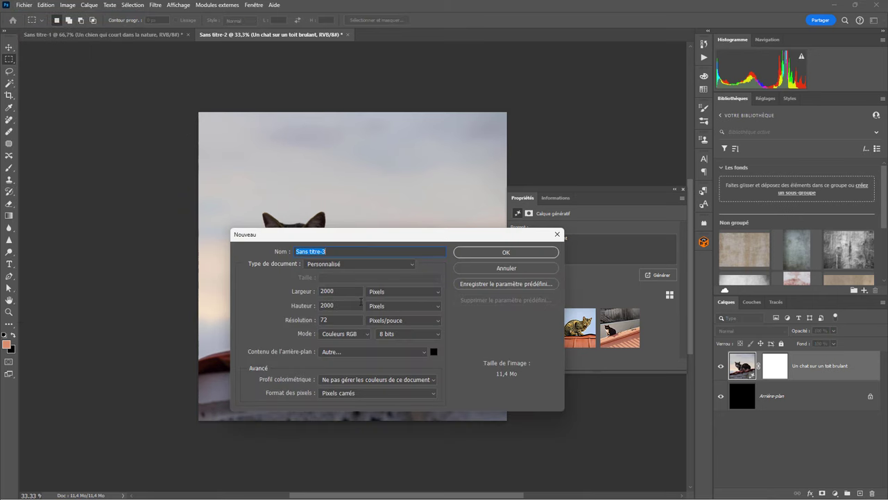
{"action": "type", "text": "4000"}
{"action": "key", "text": "Tab"}
{"action": "type", "text": "4000"}
{"action": "left_click", "coordinate": [485, 251]}
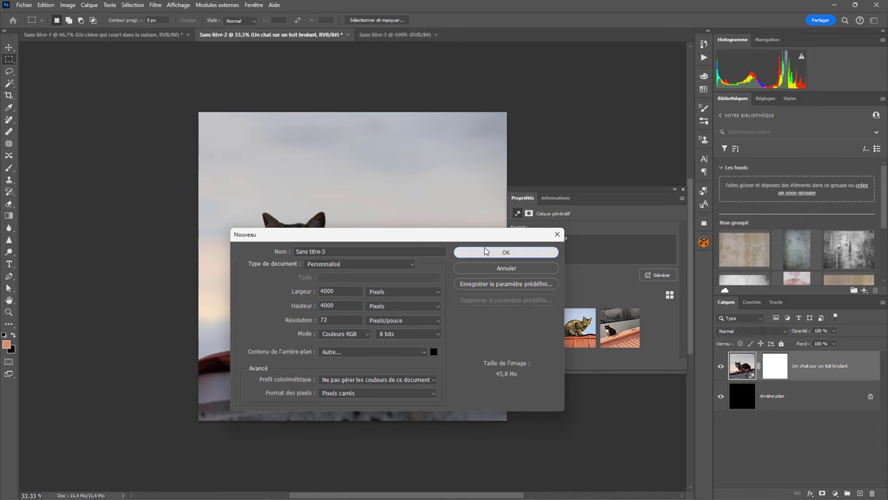
Select all and generative-fill with 'Un hamster dans une cache quoi tourne sur sa roue'.
{"action": "left_click", "coordinate": [132, 5]}
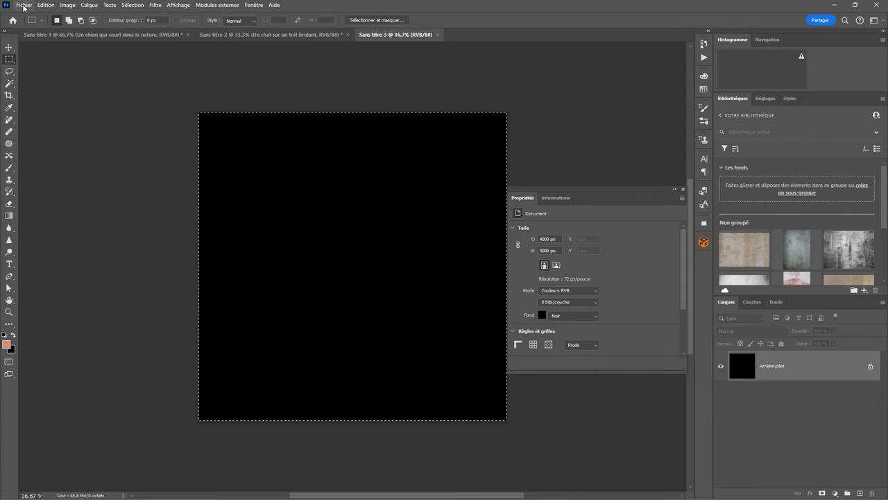
{"action": "left_click", "coordinate": [45, 6]}
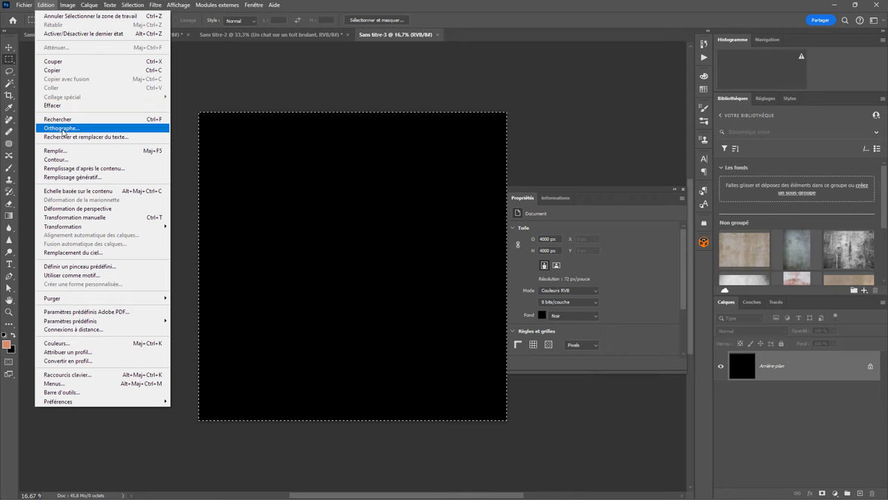
{"action": "left_click", "coordinate": [73, 178]}
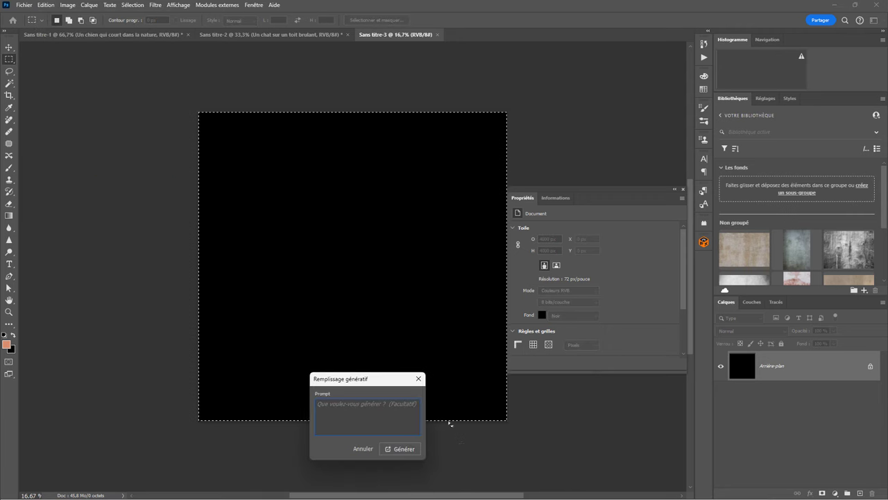
{"action": "type", "text": "Un hamster dans une cache quoi to"}
{"action": "type", "text": "urne sur sa roue"}
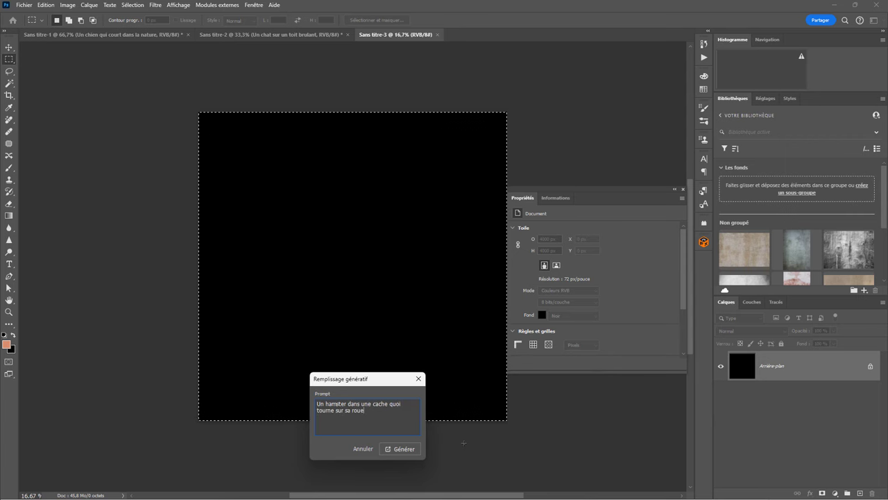
{"action": "left_click", "coordinate": [400, 449]}
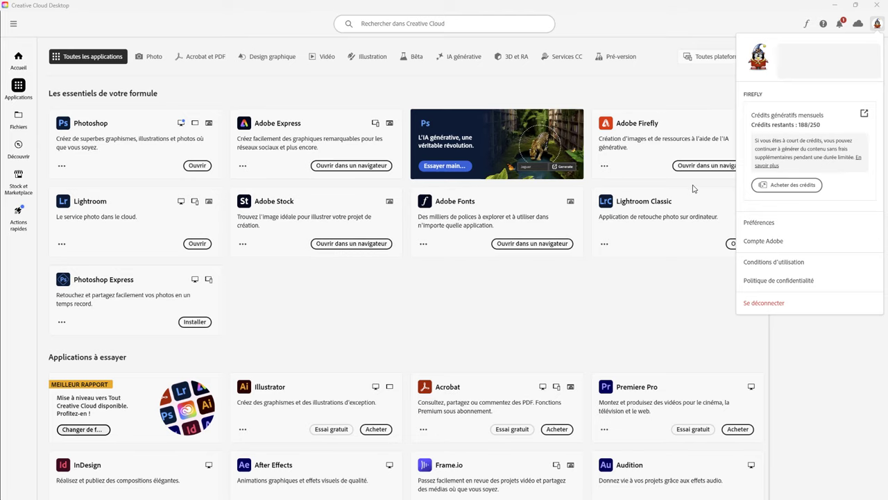
Close and reopen the Creative Cloud account panel to read 187/250 remaining credits.
{"action": "left_click", "coordinate": [877, 26]}
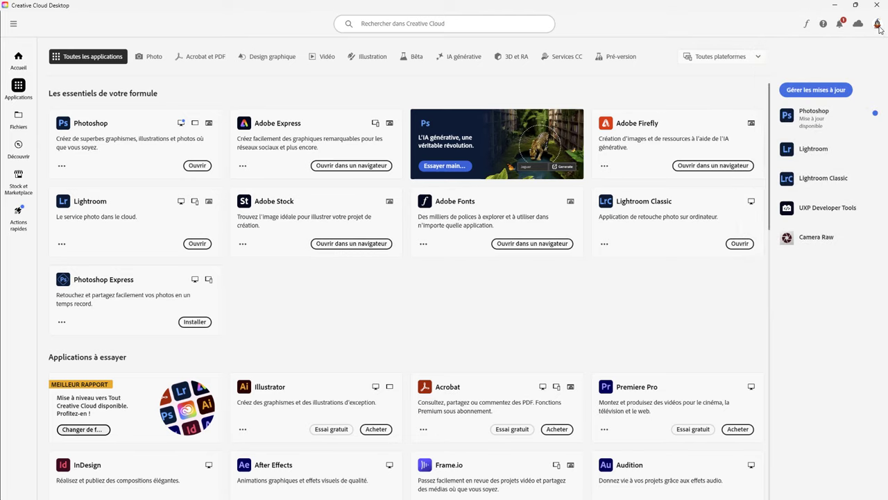
{"action": "left_click", "coordinate": [877, 26]}
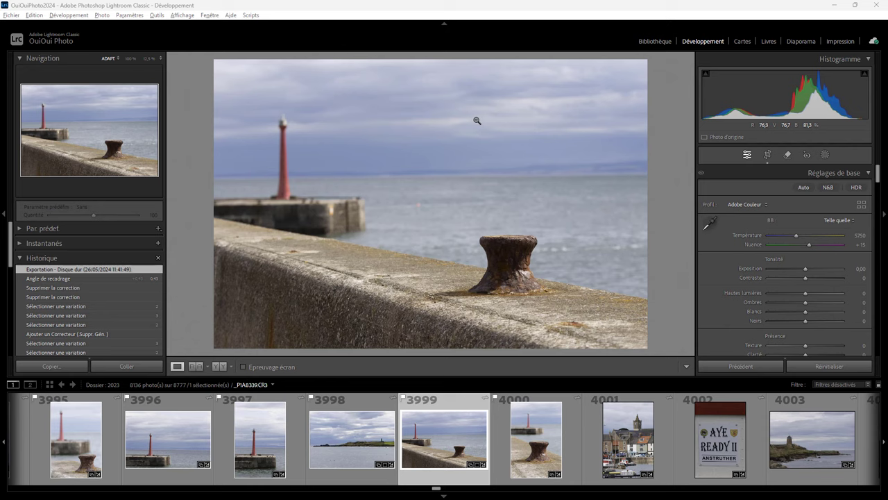
Brush over the rusty bollard with the generative AI Remove tool and apply the removal.
{"action": "left_click", "coordinate": [788, 156]}
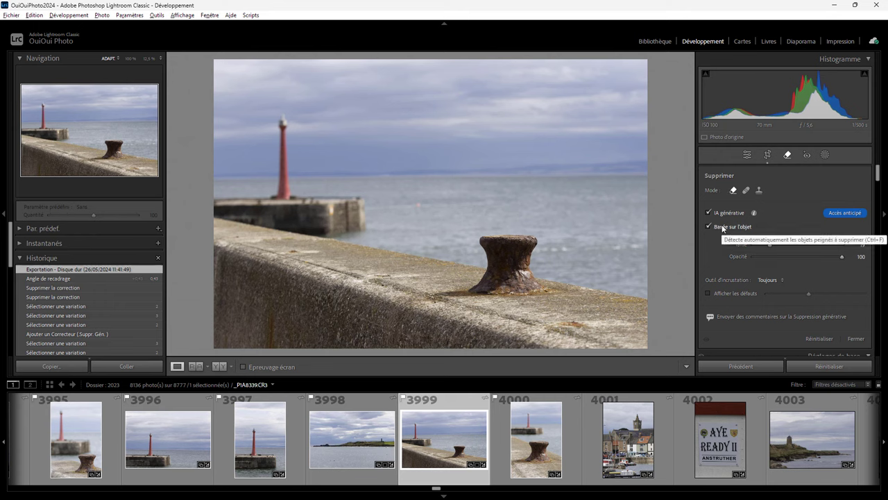
{"action": "mouse_move", "coordinate": [502, 274]}
{"action": "left_mouse_down"}
{"action": "mouse_move", "coordinate": [539, 285]}
{"action": "mouse_move", "coordinate": [530, 268]}
{"action": "mouse_move", "coordinate": [535, 243]}
{"action": "mouse_move", "coordinate": [485, 241]}
{"action": "mouse_move", "coordinate": [489, 259]}
{"action": "mouse_move", "coordinate": [517, 244]}
{"action": "mouse_move", "coordinate": [517, 269]}
{"action": "mouse_move", "coordinate": [501, 263]}
{"action": "left_mouse_up"}
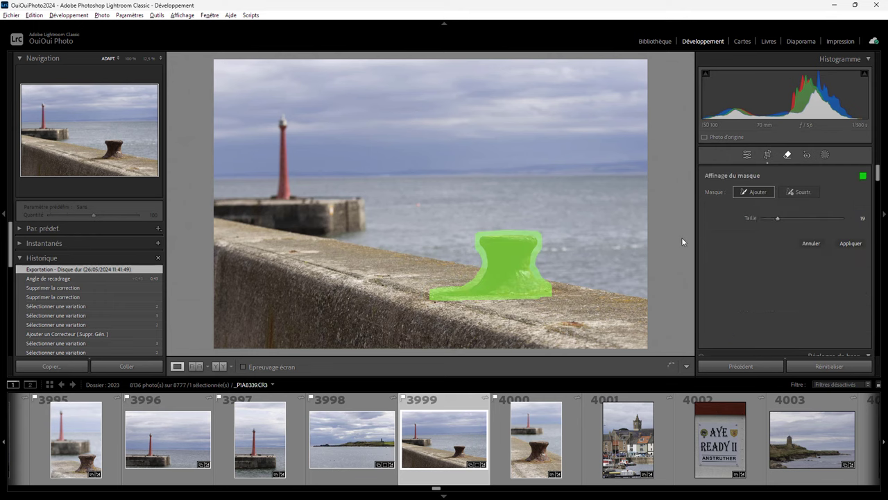
{"action": "left_click", "coordinate": [852, 243]}
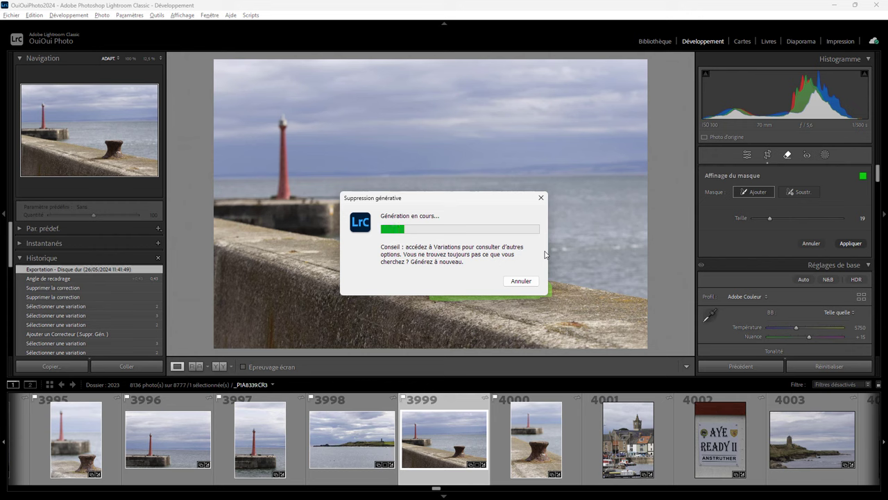
{"action": "mouse_move", "coordinate": [486, 193]}
{"action": "left_mouse_down"}
{"action": "mouse_move", "coordinate": [509, 183]}
{"action": "mouse_move", "coordinate": [606, 70]}
{"action": "left_mouse_up"}
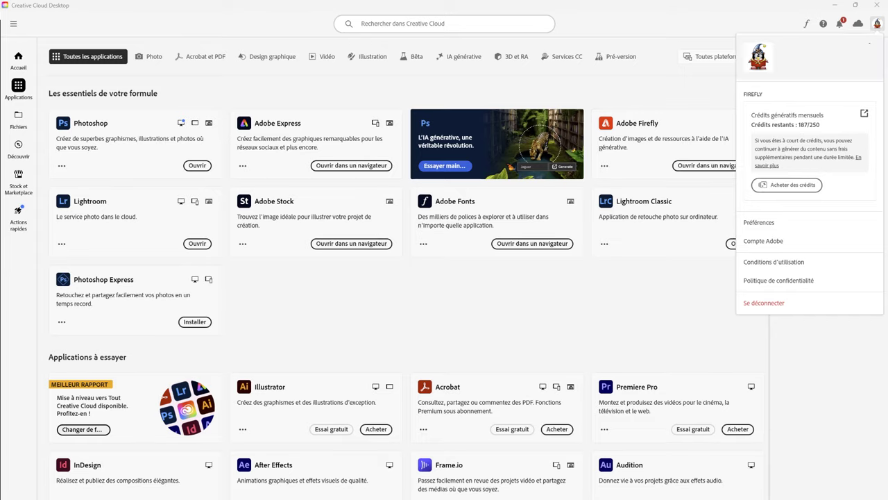
Close the Creative Cloud account menu after confirming 186 of 250 generative credits remain.
{"action": "left_click", "coordinate": [878, 25]}
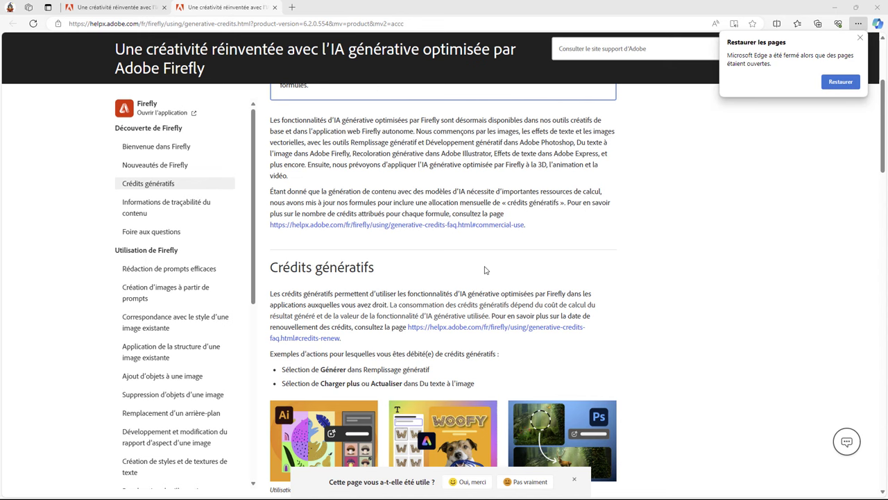
Scroll the Crédits génératifs help page down to the per-app credits table's lower rows.
{"action": "scroll", "coordinate": [485, 270], "scroll_direction": "down", "scroll_amount": 1}
{"action": "scroll", "coordinate": [485, 270], "scroll_direction": "down", "scroll_amount": 1}
{"action": "scroll", "coordinate": [484, 270], "scroll_direction": "up", "scroll_amount": 2}
{"action": "scroll", "coordinate": [436, 312], "scroll_direction": "down", "scroll_amount": 3}
{"action": "scroll", "coordinate": [435, 288], "scroll_direction": "down", "scroll_amount": 4}
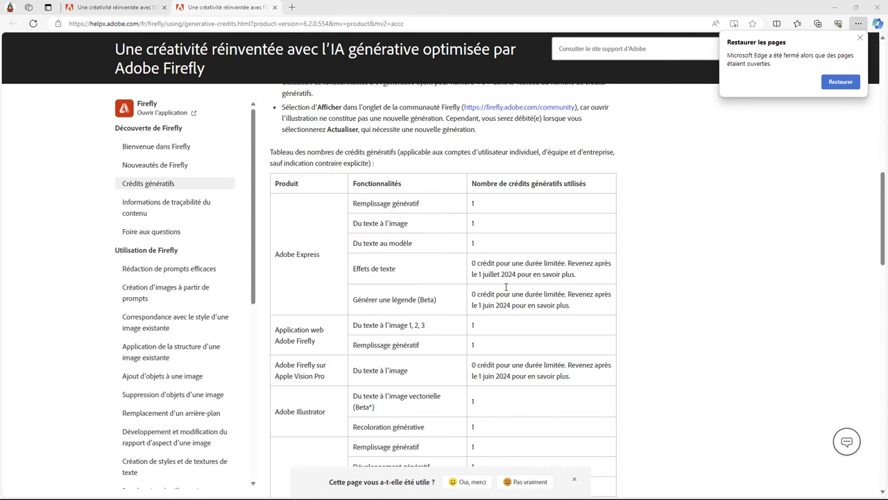
{"action": "scroll", "coordinate": [505, 285], "scroll_direction": "down", "scroll_amount": 4}
Scroll past the Photoshop, Stock, InDesign and Lightroom rows to the 2000 × 2000 px note.
{"action": "scroll", "coordinate": [504, 286], "scroll_direction": "down", "scroll_amount": 1}
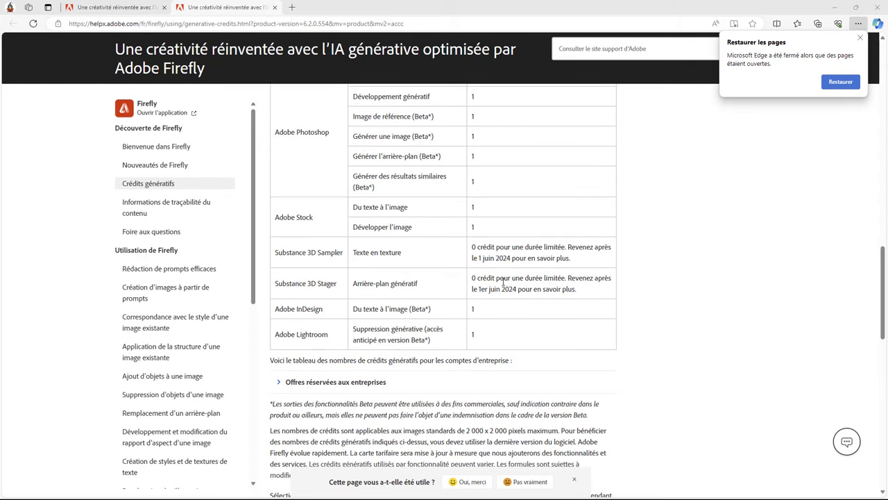
{"action": "scroll", "coordinate": [503, 281], "scroll_direction": "down", "scroll_amount": 1}
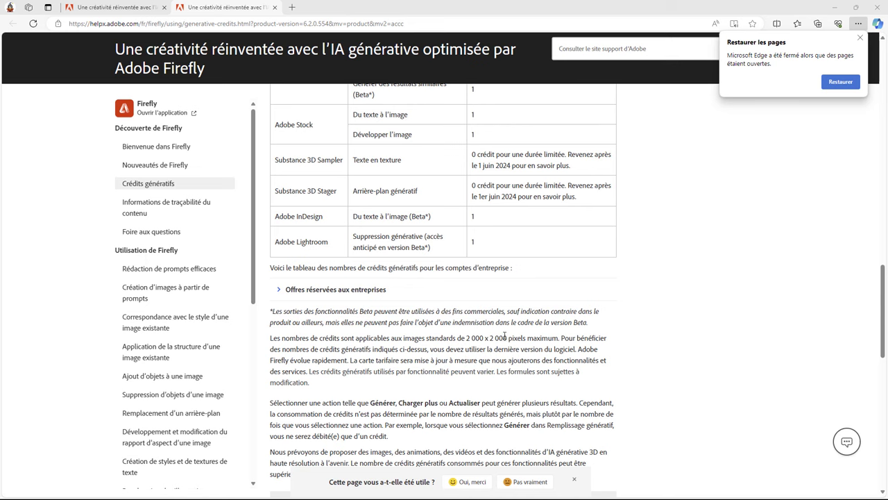
{"action": "scroll", "coordinate": [461, 337], "scroll_direction": "down", "scroll_amount": 2}
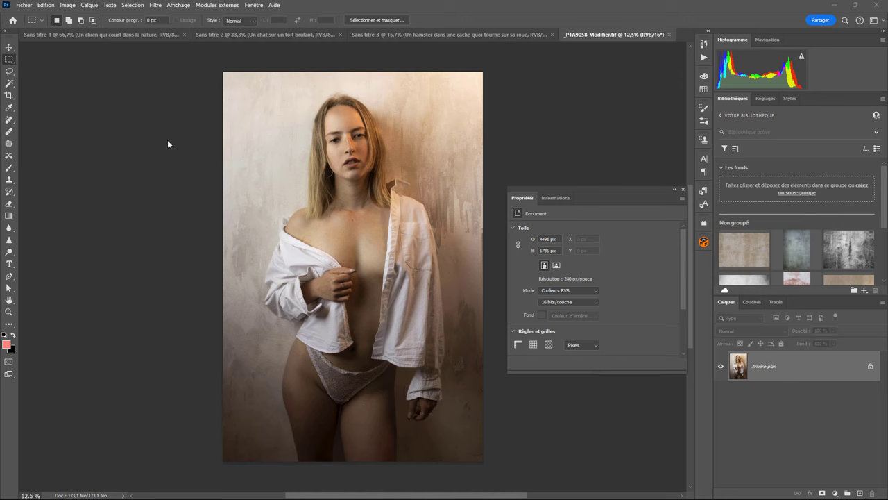
Widen the canvas by a relative 500 px to 4991 px, then marquee-select the left white strip.
{"action": "left_click", "coordinate": [68, 5]}
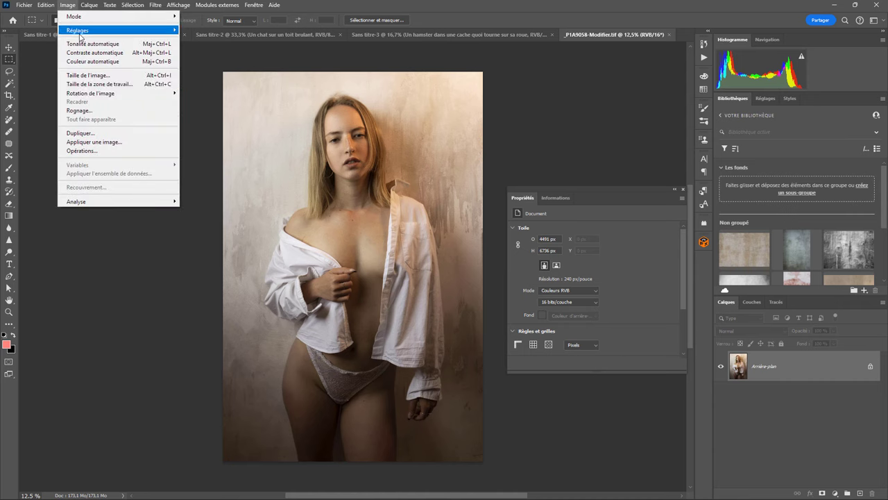
{"action": "left_click", "coordinate": [86, 83]}
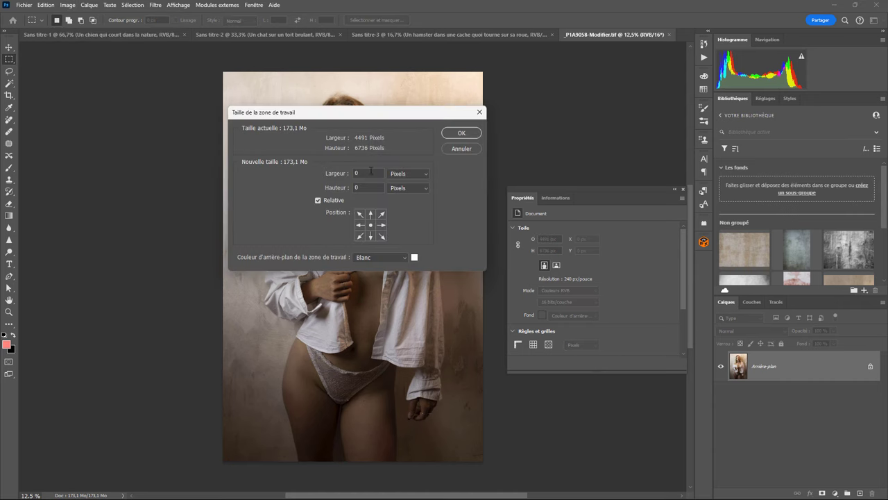
{"action": "type", "text": "00"}
{"action": "left_click", "coordinate": [461, 132]}
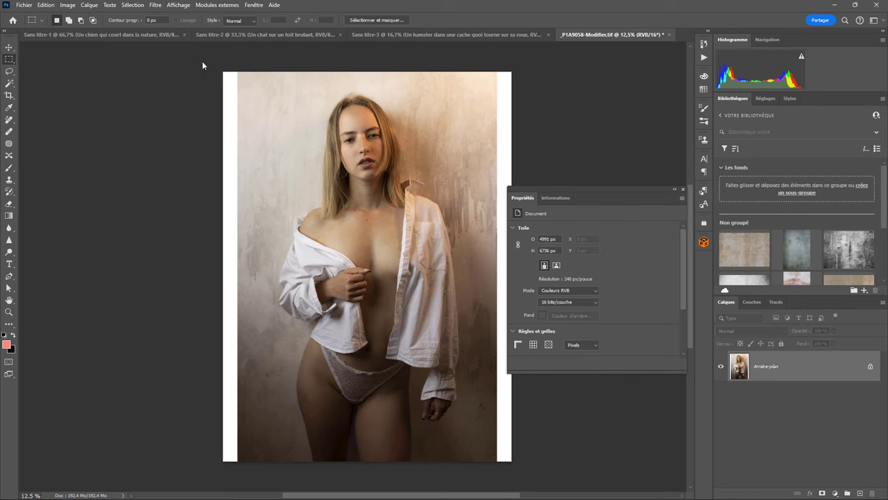
{"action": "left_click_drag", "start_coordinate": [210, 64], "coordinate": [239, 472]}
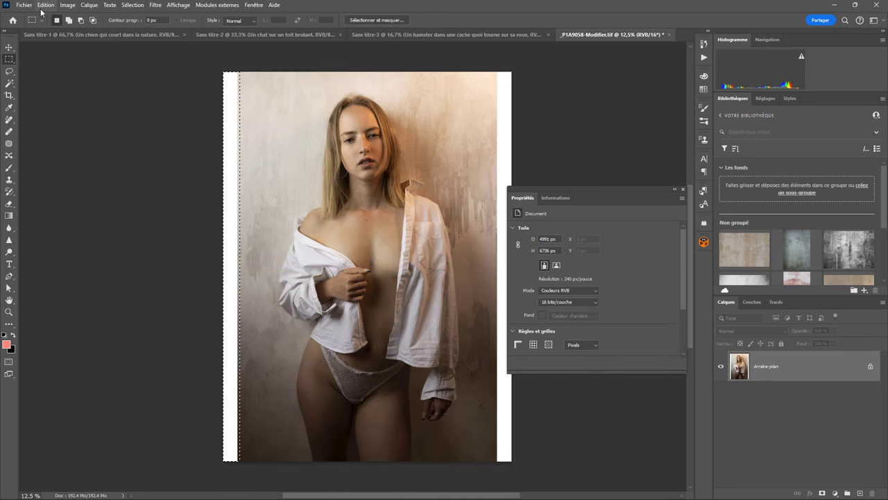
Content-Aware Fill the left strip with matching wall texture, then deselect.
{"action": "left_click", "coordinate": [43, 6]}
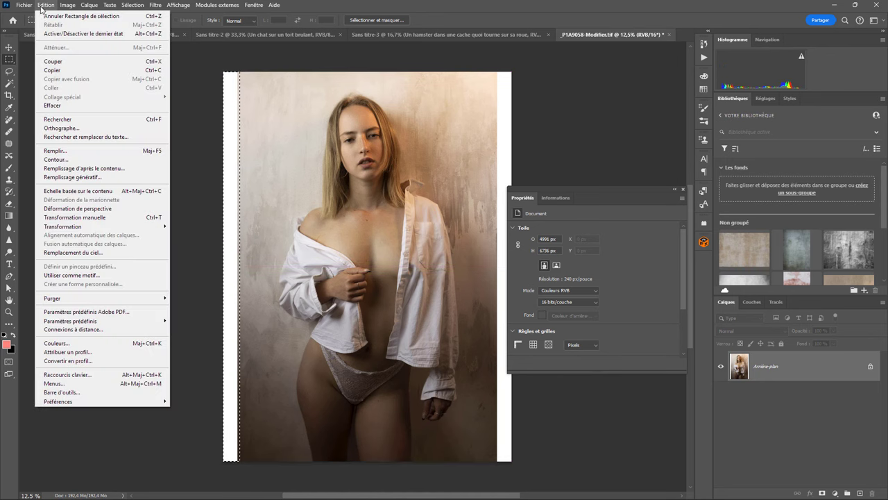
{"action": "left_click", "coordinate": [72, 151]}
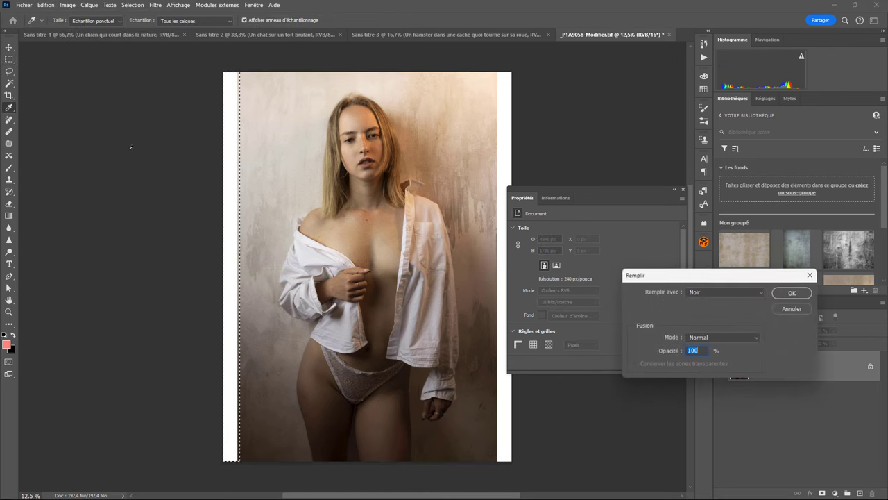
{"action": "left_click", "coordinate": [709, 292]}
{"action": "left_click", "coordinate": [718, 333]}
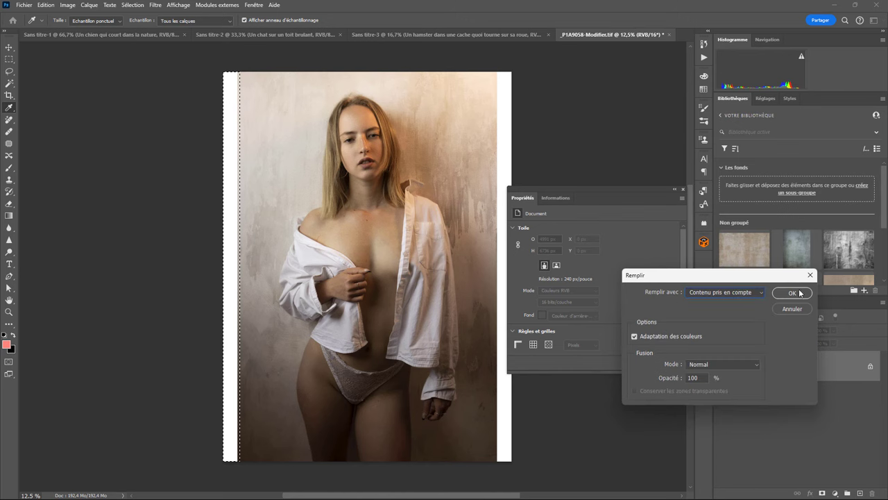
{"action": "left_click", "coordinate": [792, 294]}
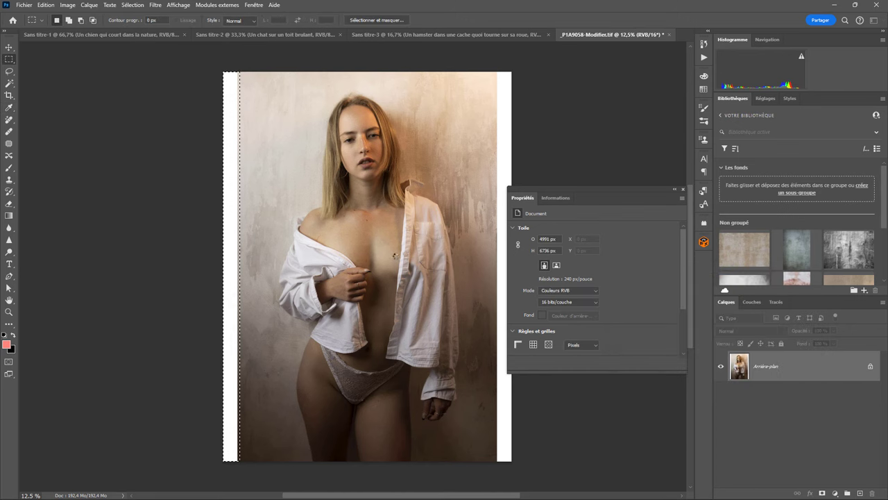
{"action": "left_click", "coordinate": [166, 236]}
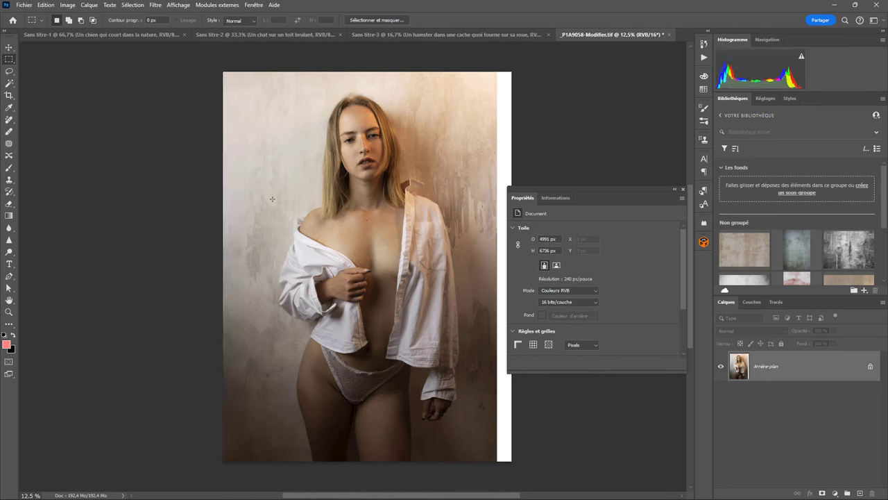
Select the right white strip and fill it using the Content-Aware Fill workspace.
{"action": "left_click_drag", "start_coordinate": [391, 346], "coordinate": [195, 338]}
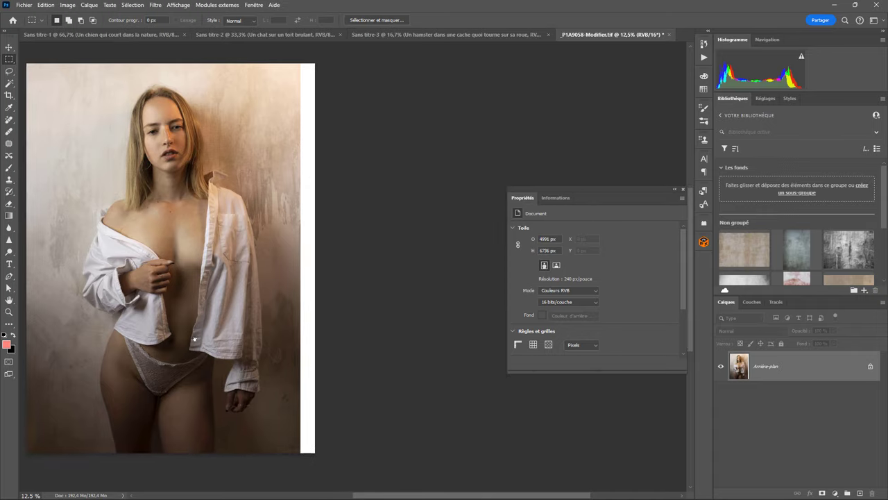
{"action": "left_click_drag", "start_coordinate": [316, 63], "coordinate": [298, 475]}
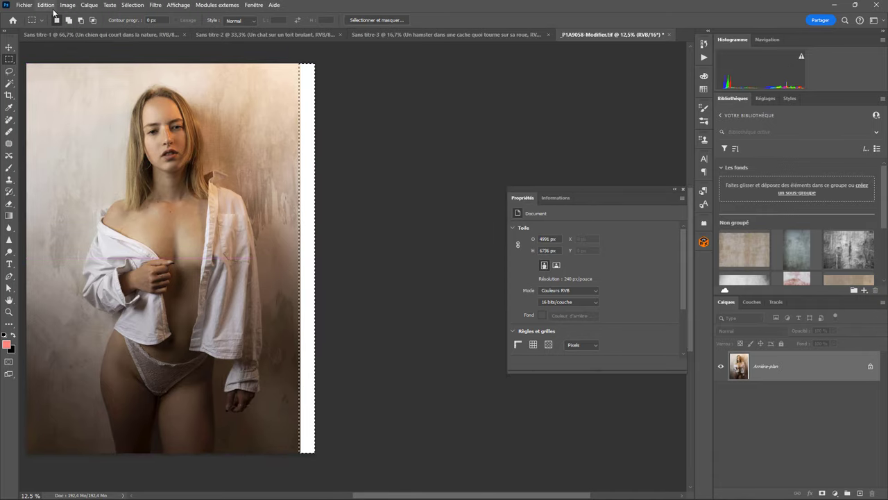
{"action": "left_click", "coordinate": [45, 5]}
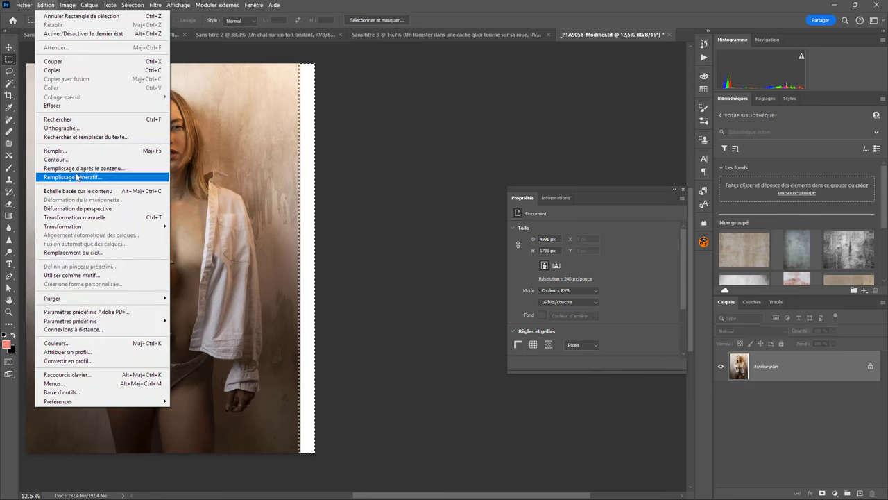
{"action": "left_click", "coordinate": [76, 168]}
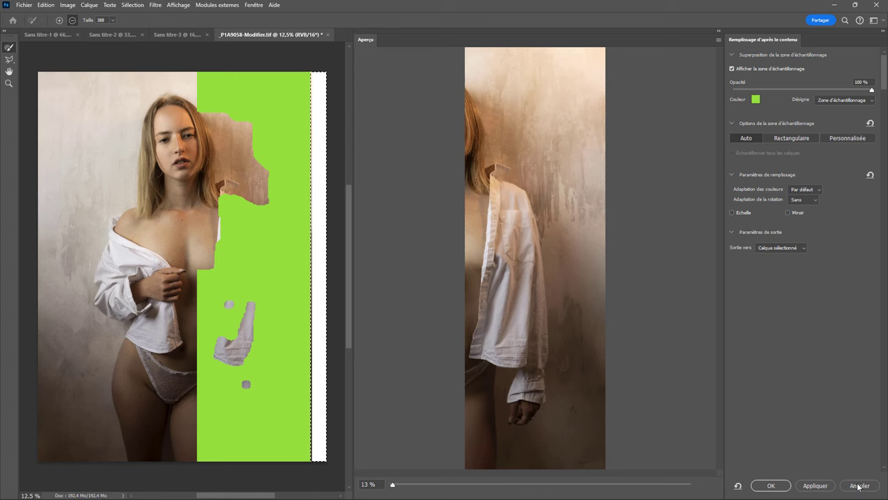
{"action": "left_click", "coordinate": [772, 487]}
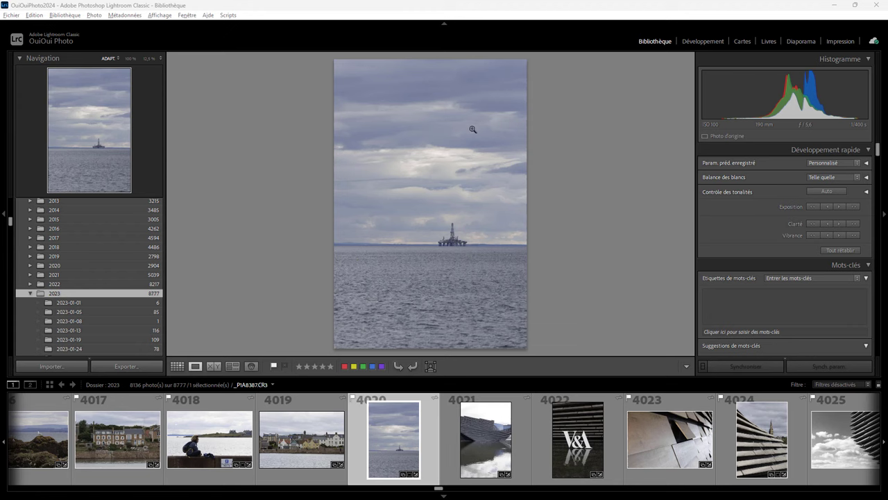
Zoom the seascape to 100% to inspect the oil rig, then back out to full view.
{"action": "left_click", "coordinate": [451, 240]}
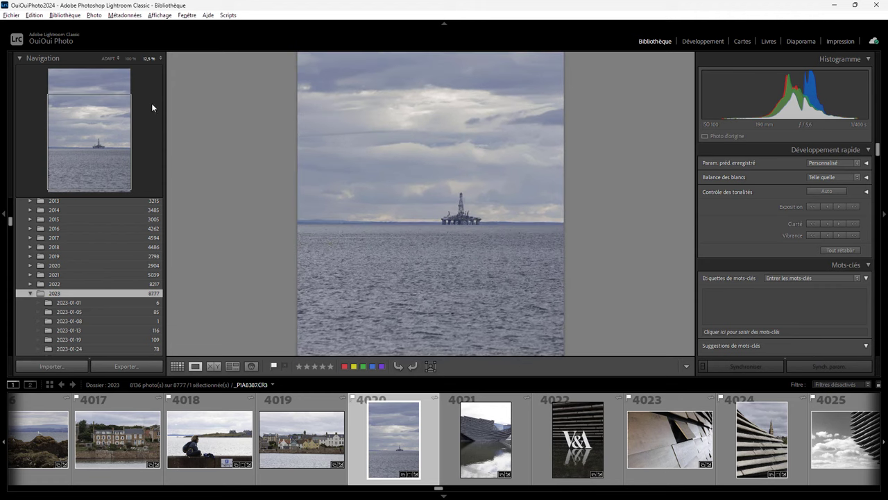
{"action": "left_click", "coordinate": [128, 58]}
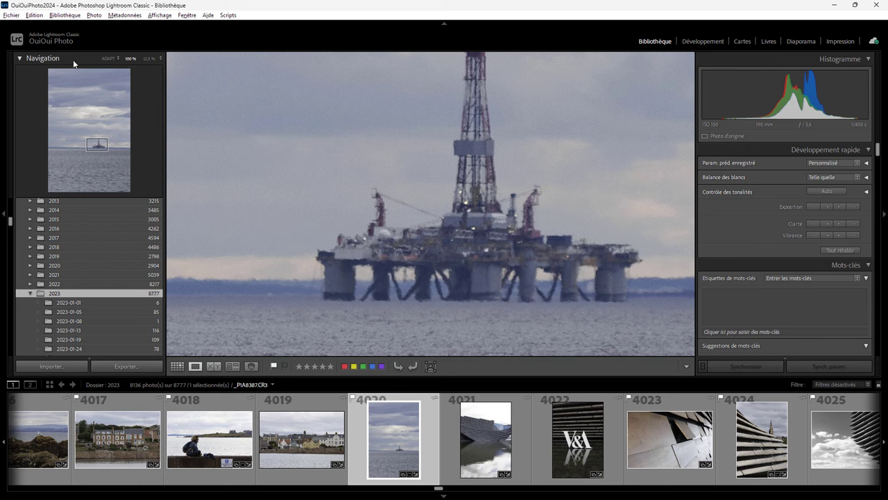
{"action": "left_click", "coordinate": [353, 233]}
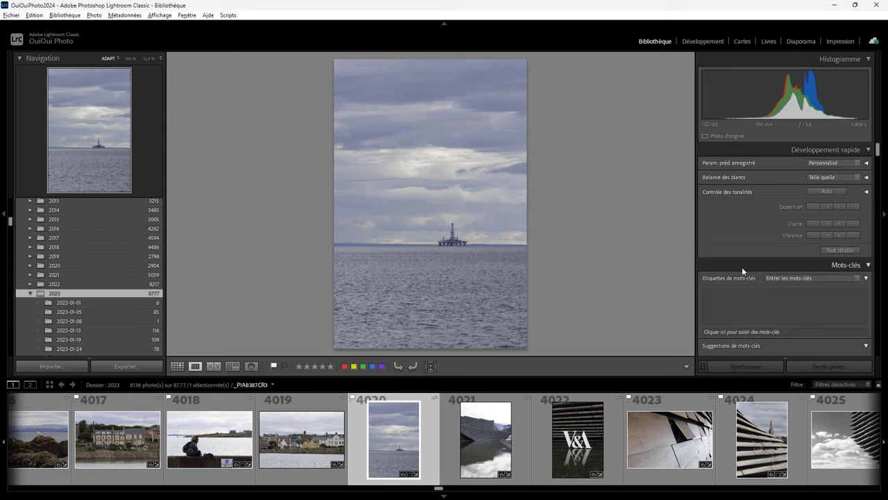
In Develop, heal over the oil rig with the Remove tool and shift the source to clean sea.
{"action": "left_click", "coordinate": [697, 40]}
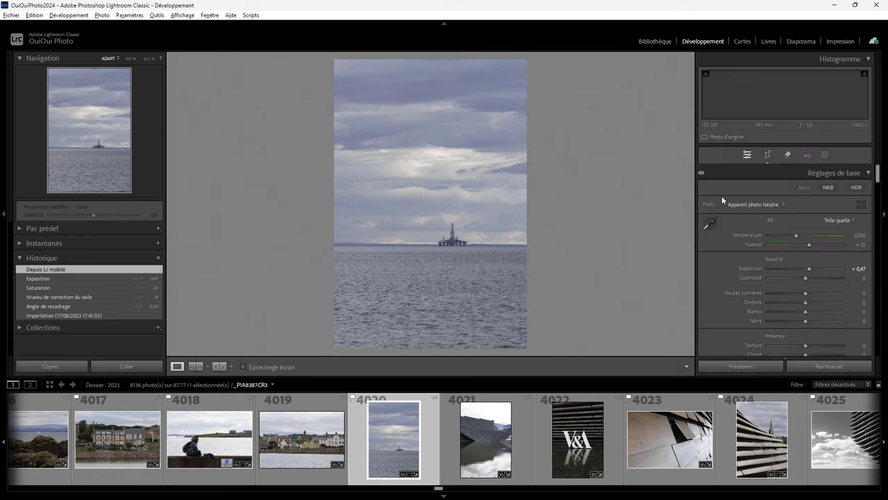
{"action": "left_click", "coordinate": [788, 157]}
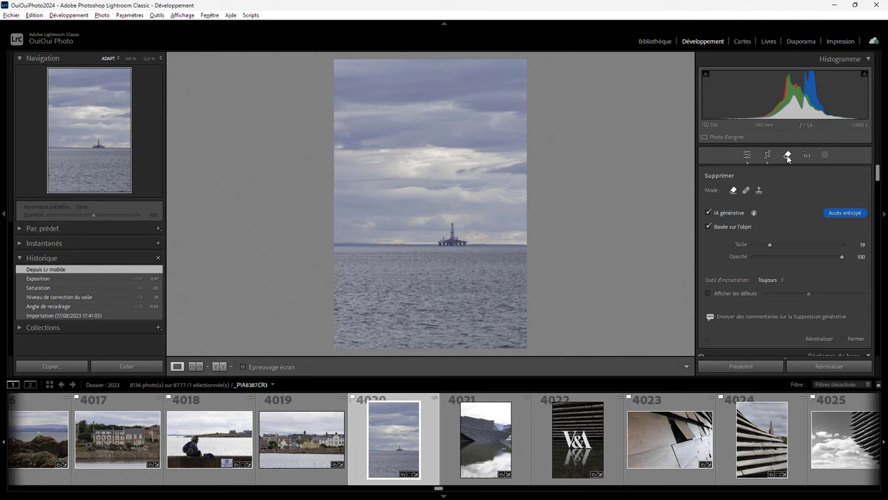
{"action": "left_click", "coordinate": [746, 191]}
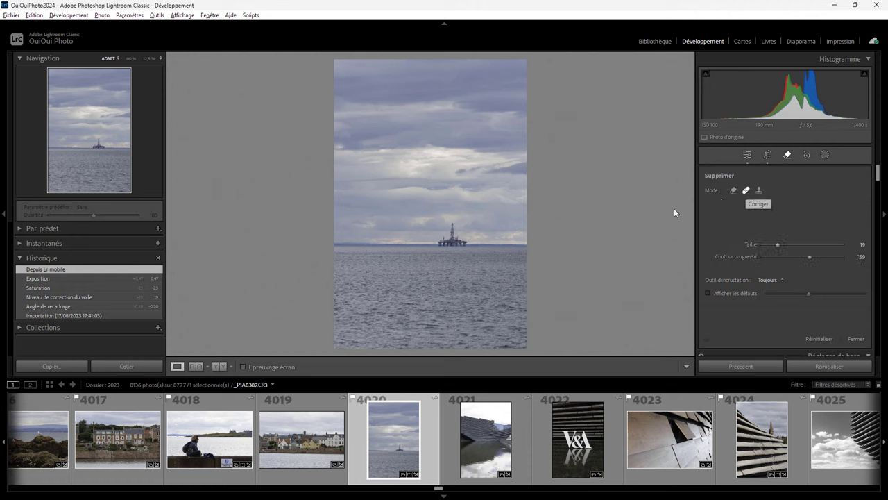
{"action": "left_click_drag", "start_coordinate": [435, 242], "coordinate": [453, 228]}
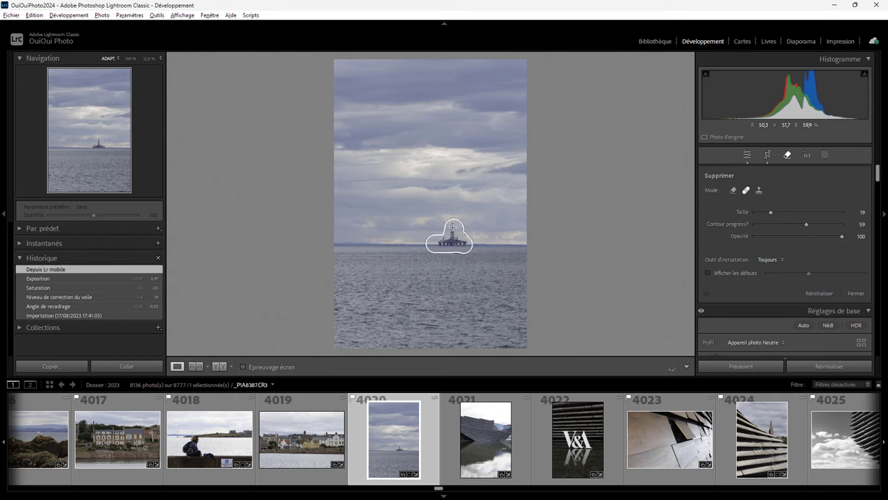
{"action": "left_click_drag", "start_coordinate": [453, 228], "coordinate": [453, 236]}
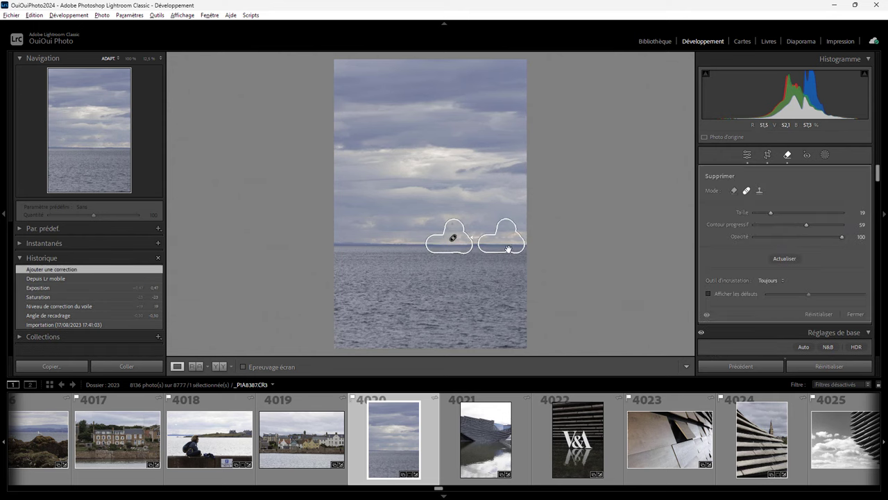
{"action": "left_click_drag", "start_coordinate": [507, 248], "coordinate": [509, 250]}
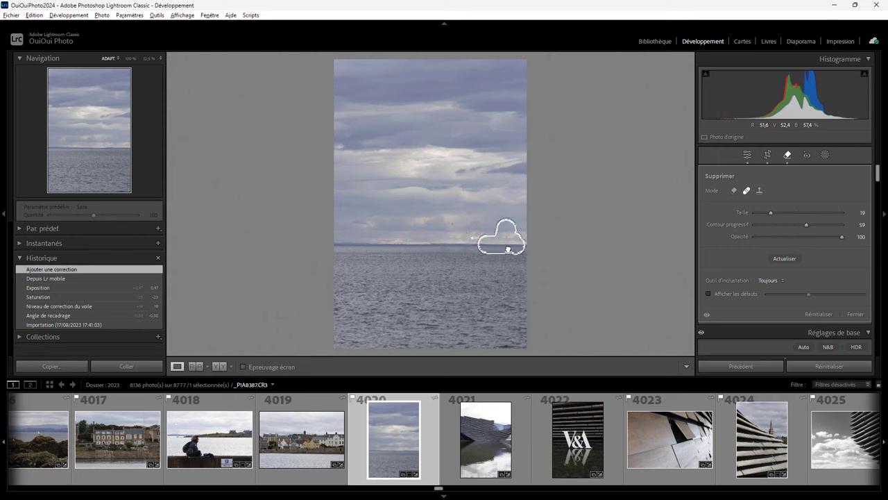